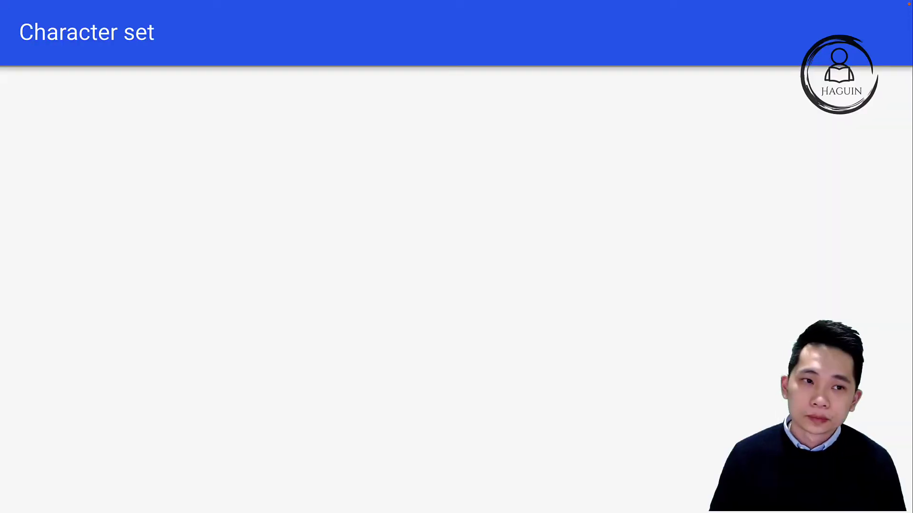
key(Right)
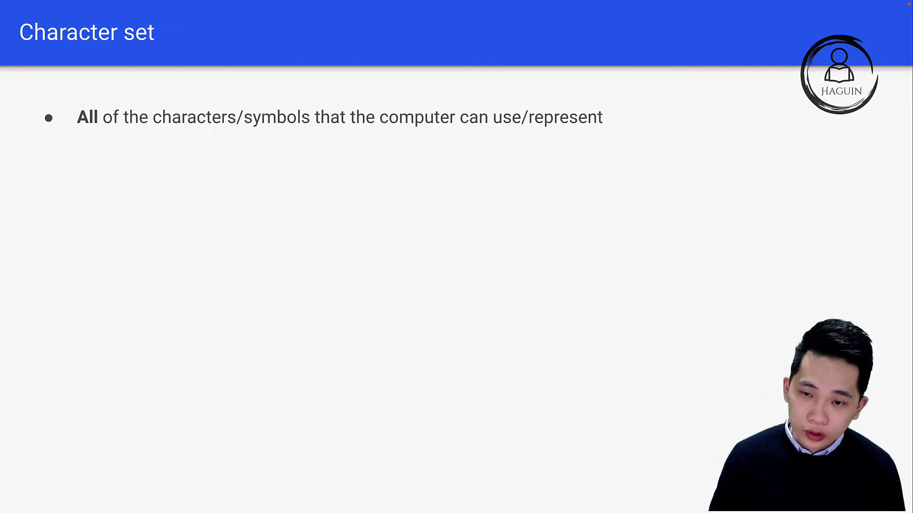
key(Right)
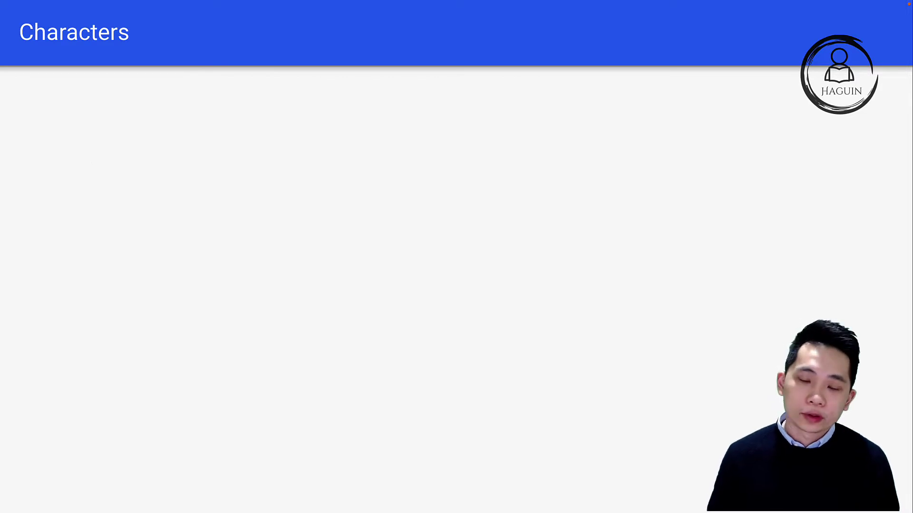
key(Right)
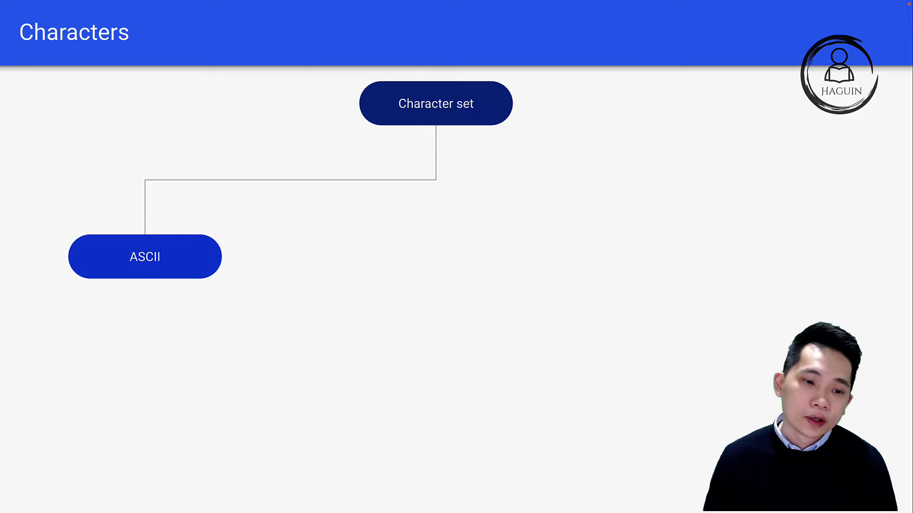
key(Right)
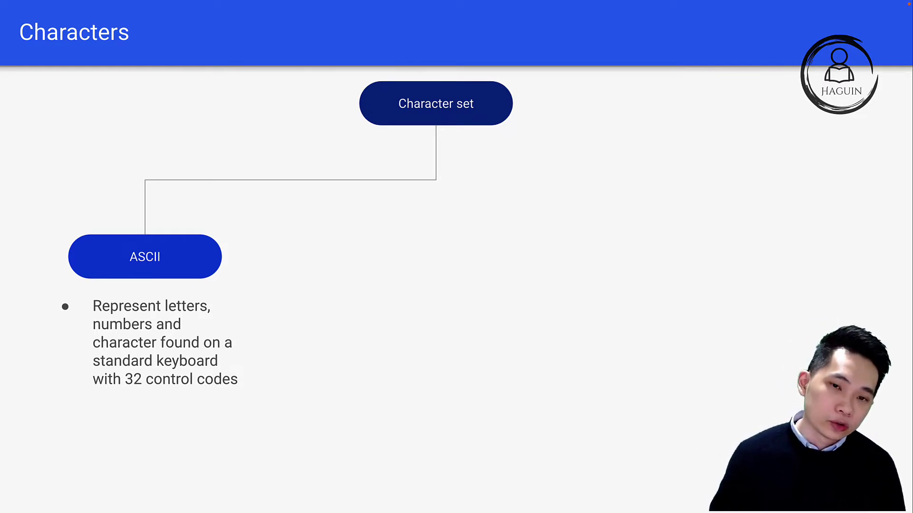
key(Right)
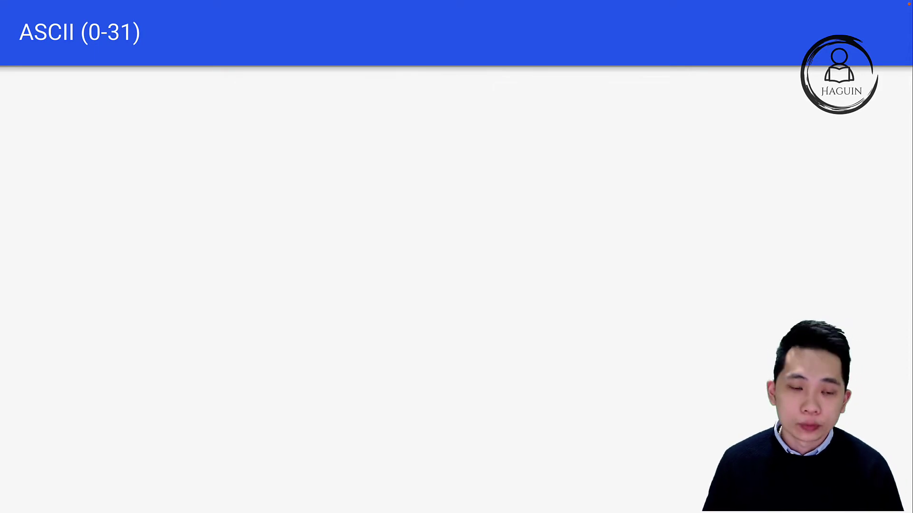
key(Right)
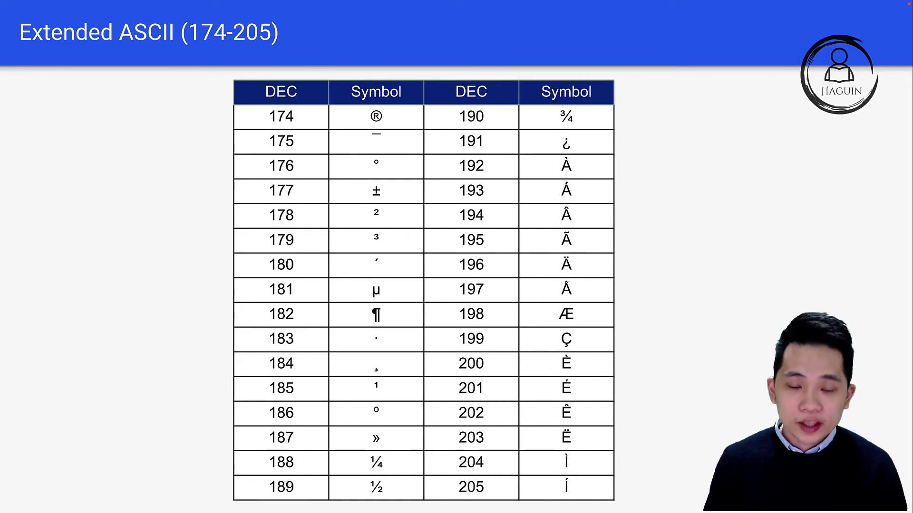
key(Right)
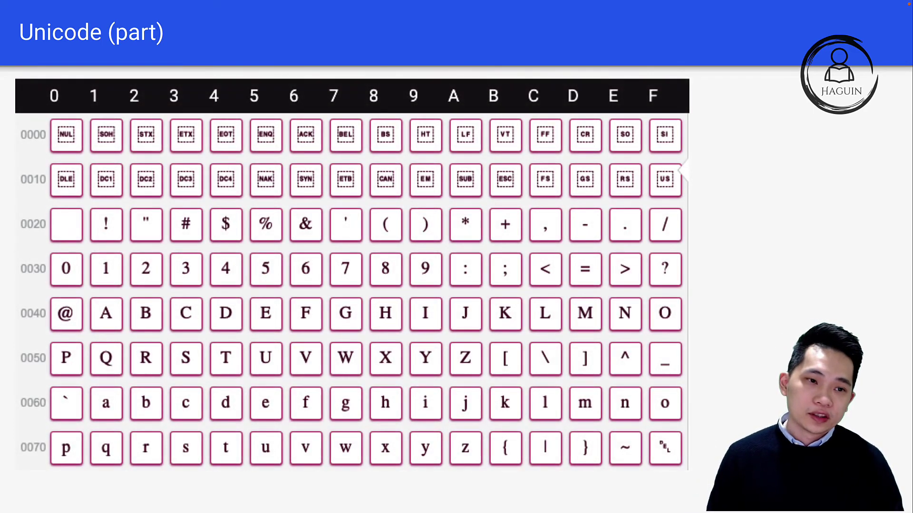
key(Right)
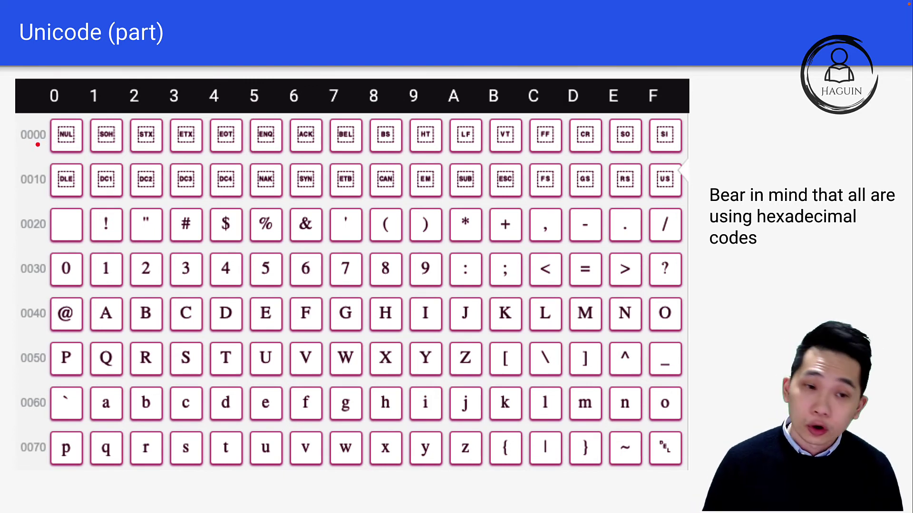
key(Right)
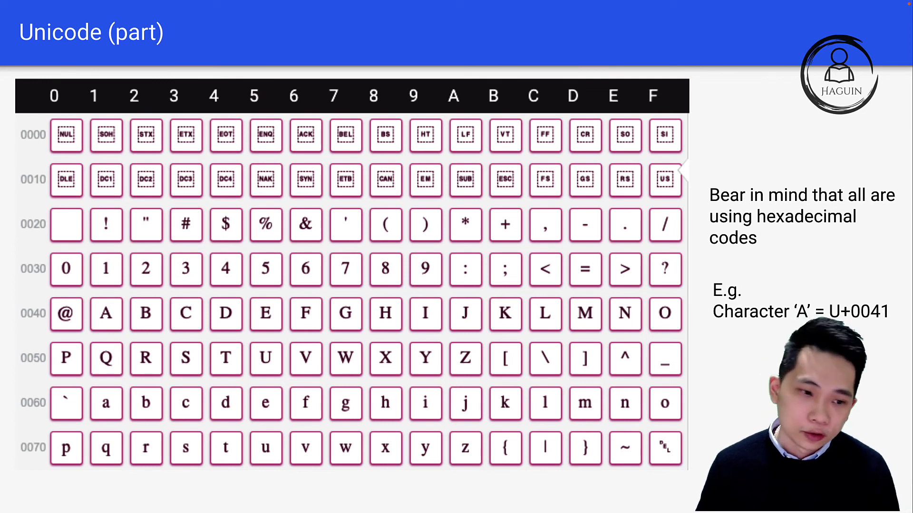
key(Right)
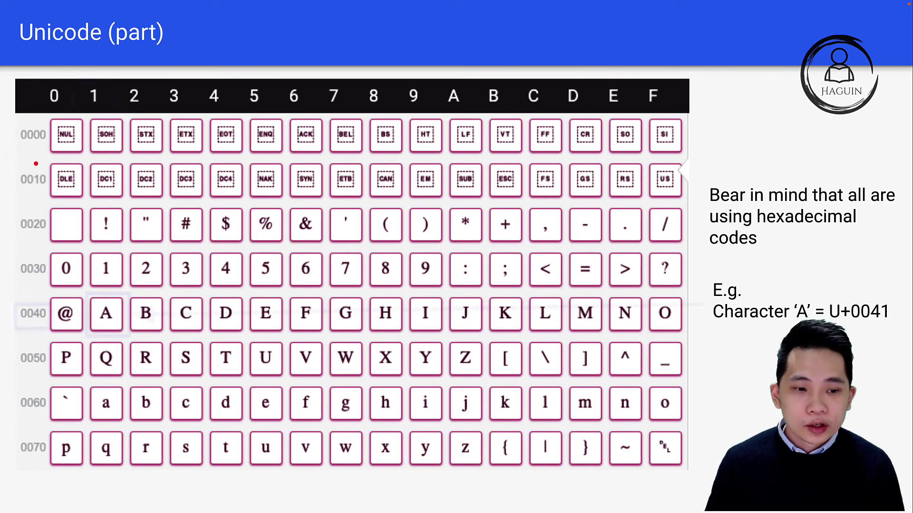